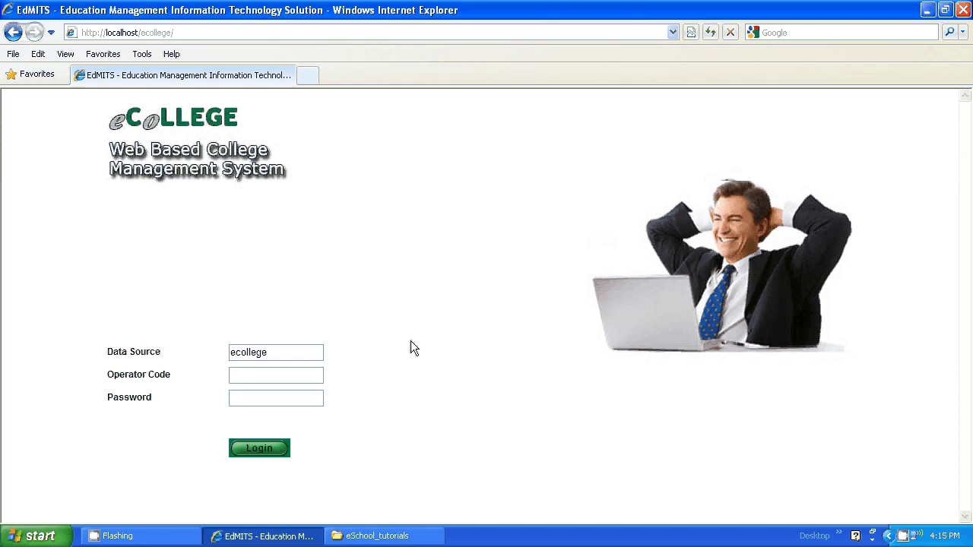
# Log in to the ecollege data source with the operator code and password.
pyautogui.click(286, 375)
pyautogui.write('sandaggar')
pyautogui.click(273, 396)
pyautogui.write('*******')
pyautogui.click(265, 448)
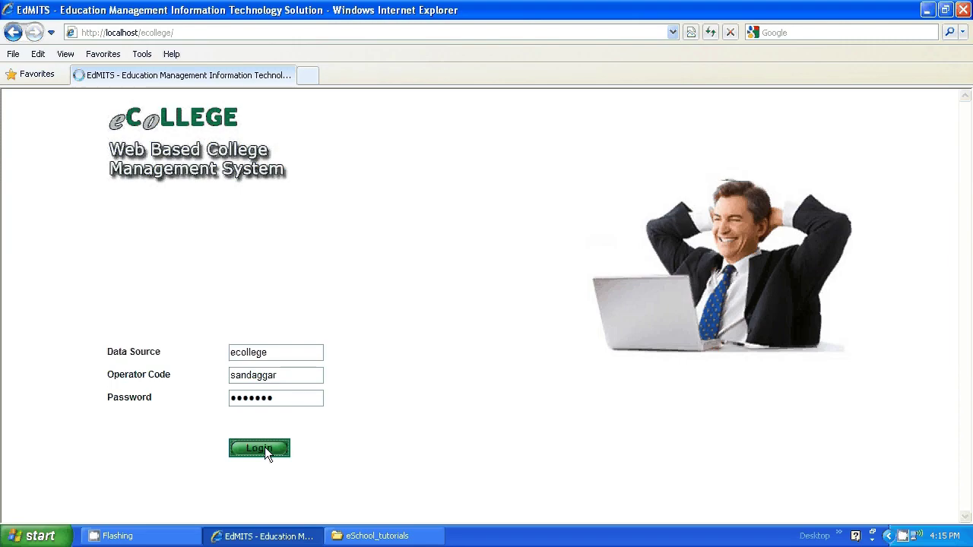
# Dismiss the logout reminder and expand Fee Management > Fee Collections > Current in the tree.
pyautogui.click(487, 311)
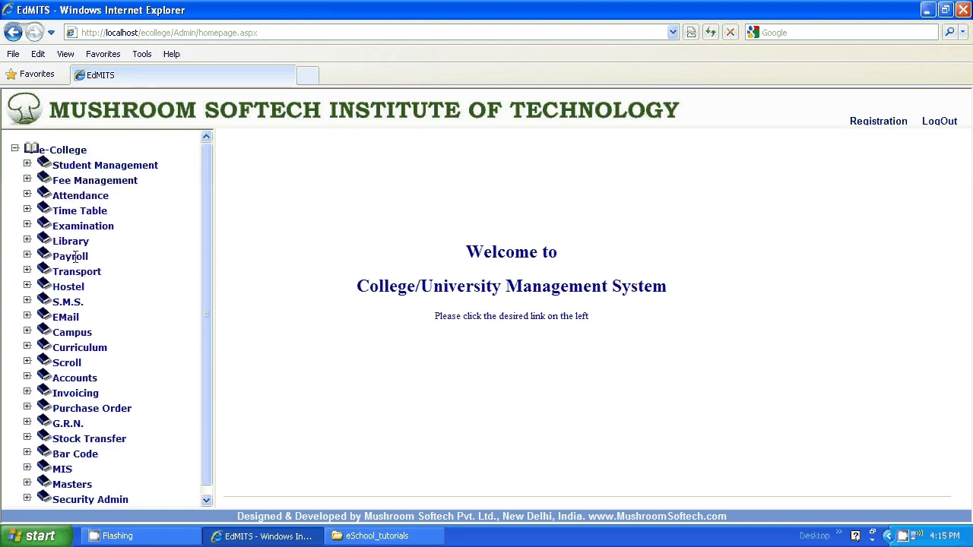
pyautogui.click(27, 179)
pyautogui.click(39, 191)
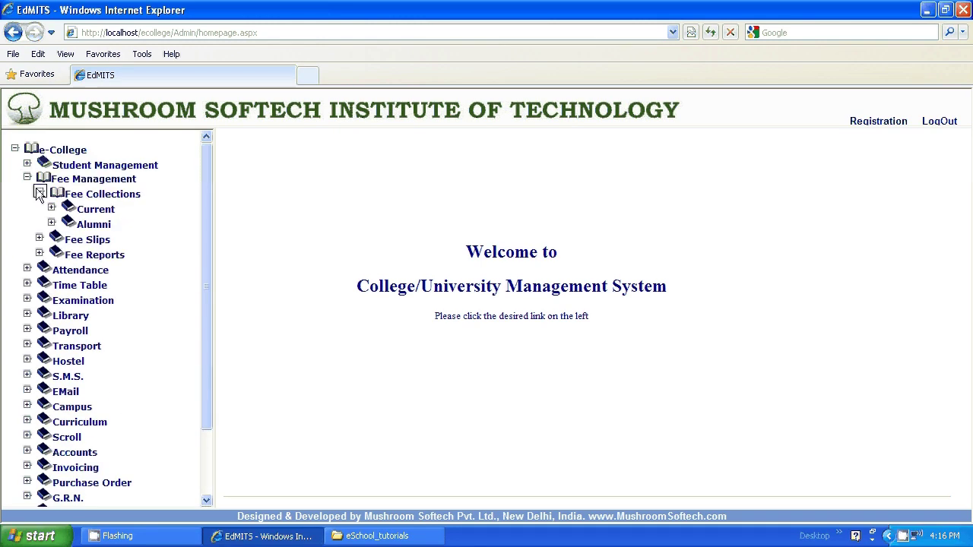
pyautogui.click(52, 206)
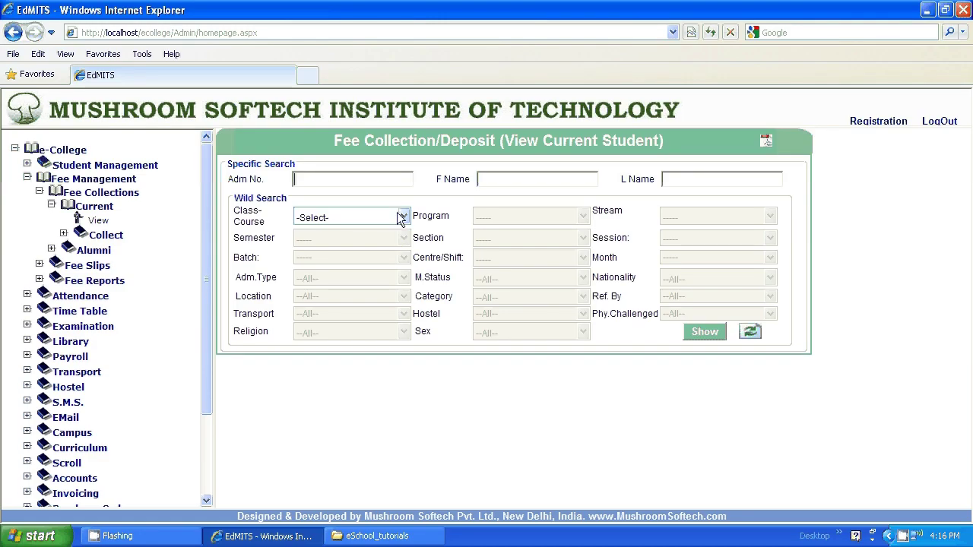
# Show the Jun-2011 Student Fee Report for the Master of Science class.
pyautogui.click(403, 217)
pyautogui.click(334, 265)
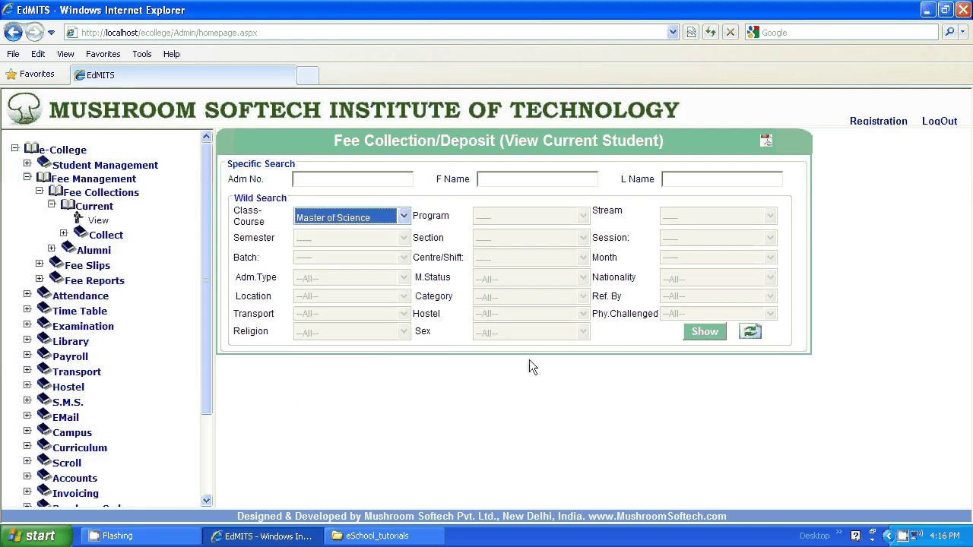
pyautogui.click(697, 332)
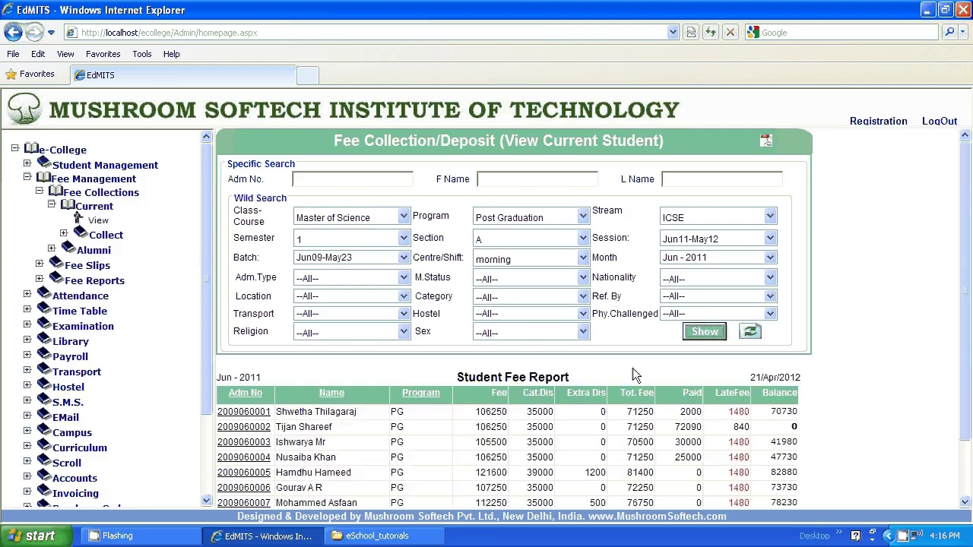
pyautogui.scroll(-2, 967, 357)
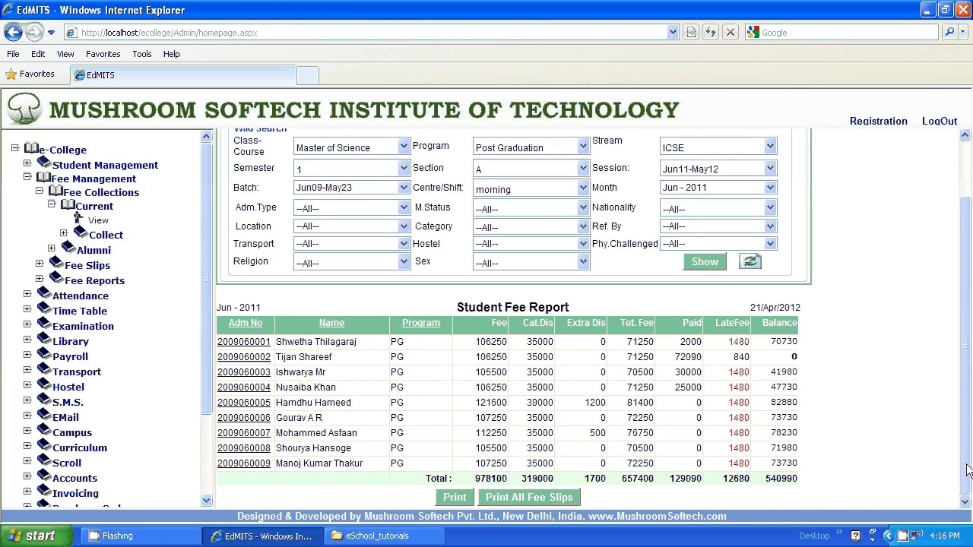
pyautogui.click(240, 373)
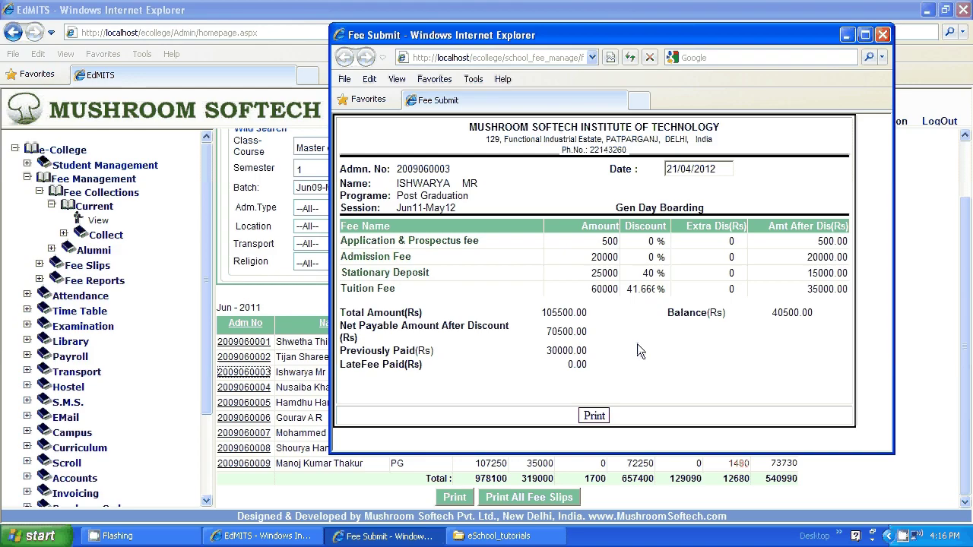
pyautogui.click(883, 36)
# In Today's collection, list the five Doctorate in Economics students with fees and balances.
pyautogui.click(64, 234)
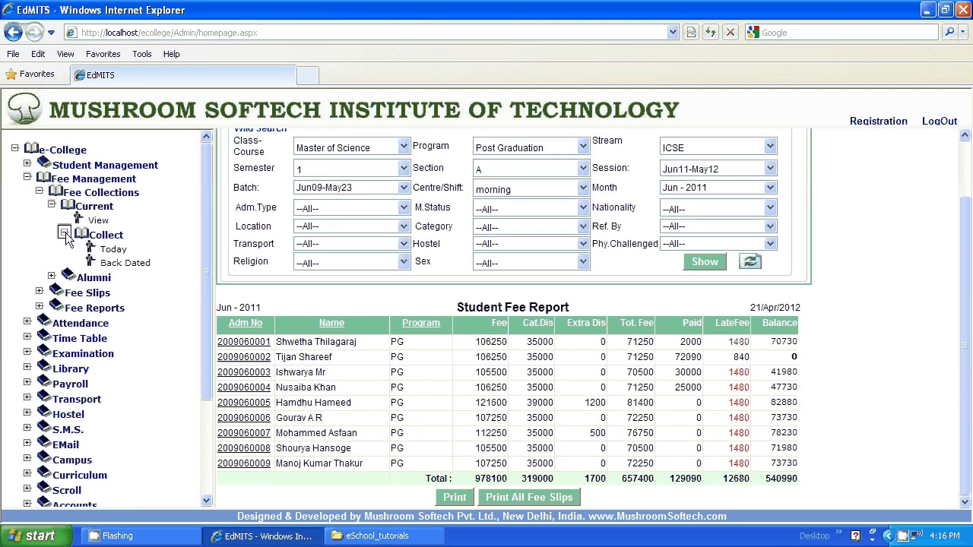
pyautogui.click(115, 248)
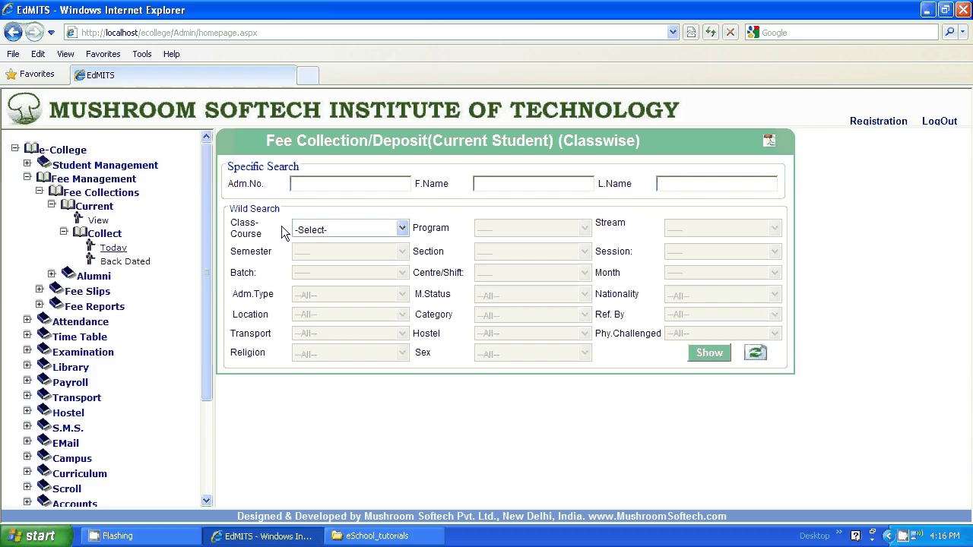
pyautogui.click(401, 229)
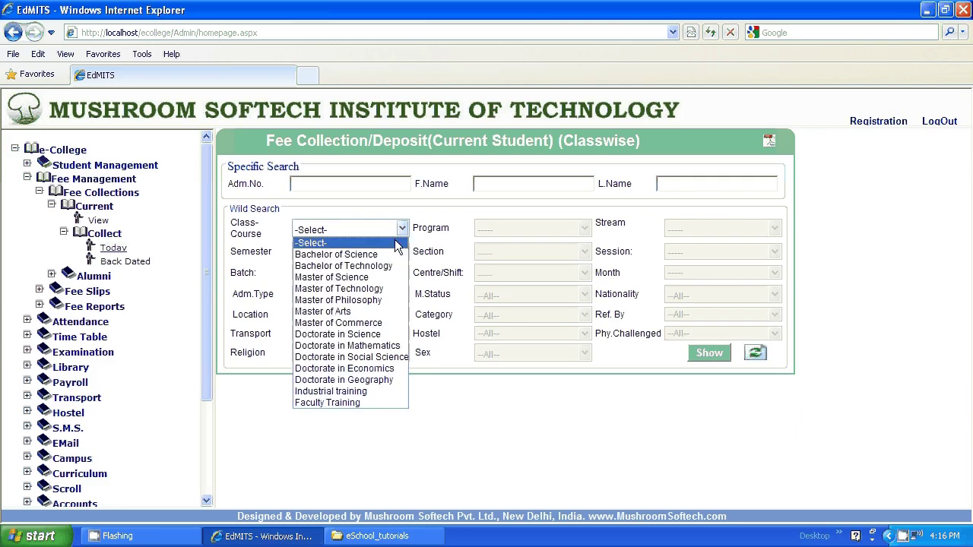
pyautogui.click(345, 368)
pyautogui.click(697, 354)
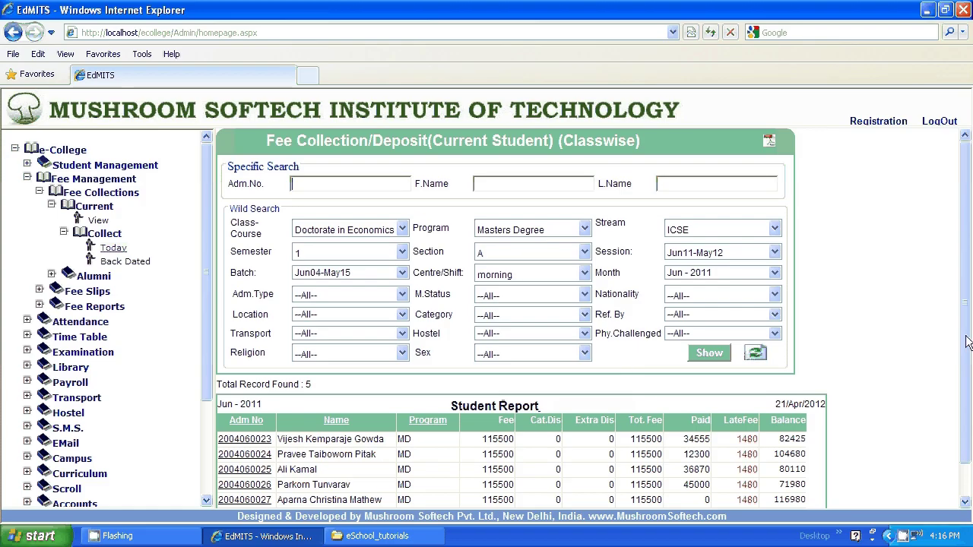
pyautogui.scroll(-2, 967, 342)
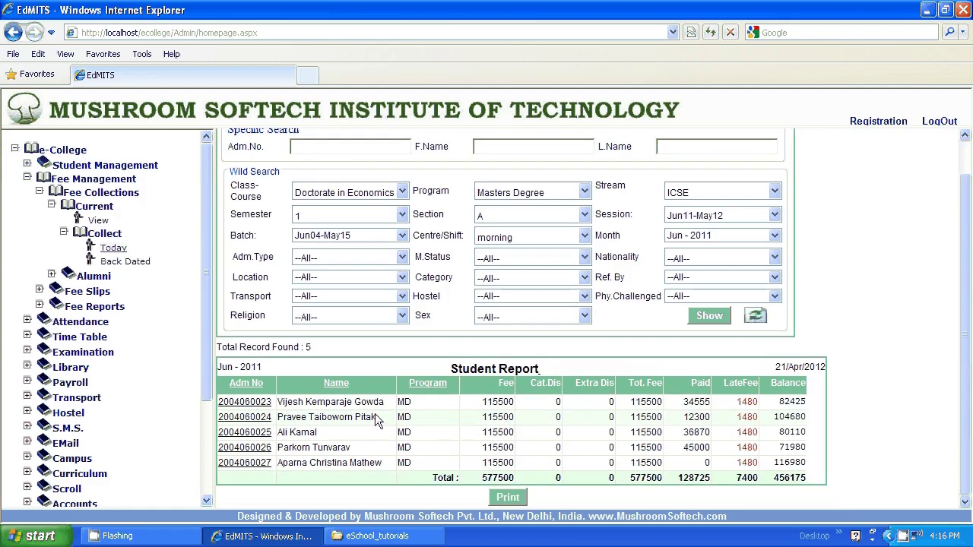
# Pay the first Doctorate in Economics student's 82425 balance in Cash and generate receipt No. 145.
pyautogui.click(245, 404)
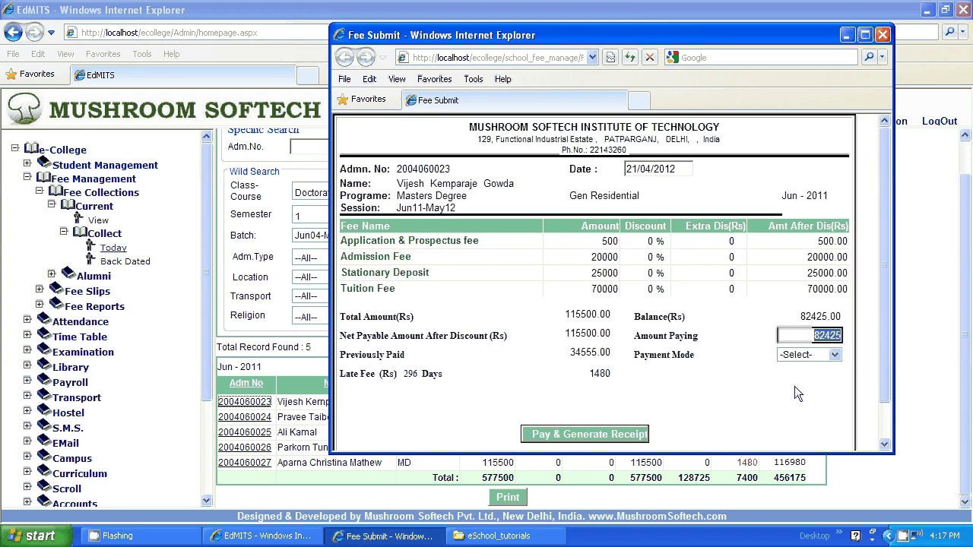
pyautogui.scroll(-2, 886, 336)
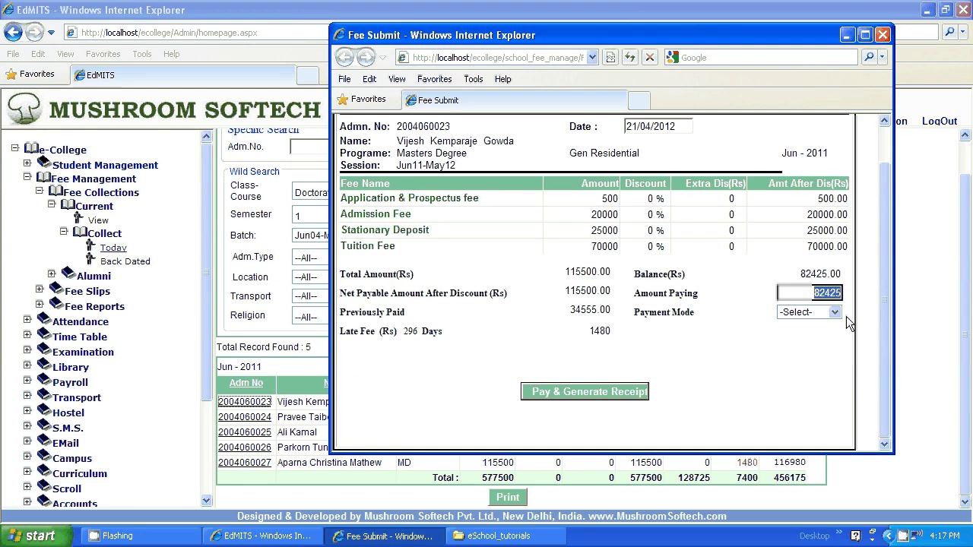
pyautogui.click(836, 314)
pyautogui.click(811, 334)
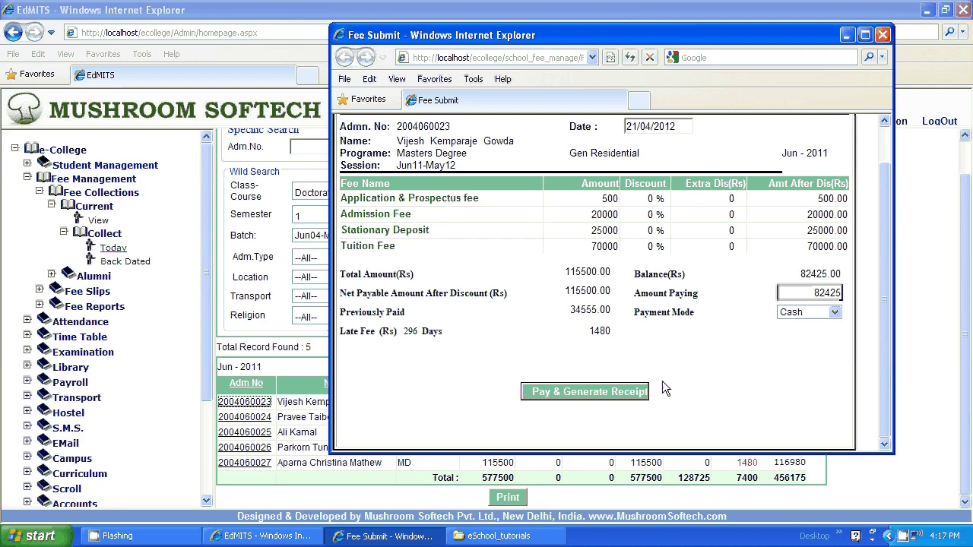
pyautogui.click(595, 391)
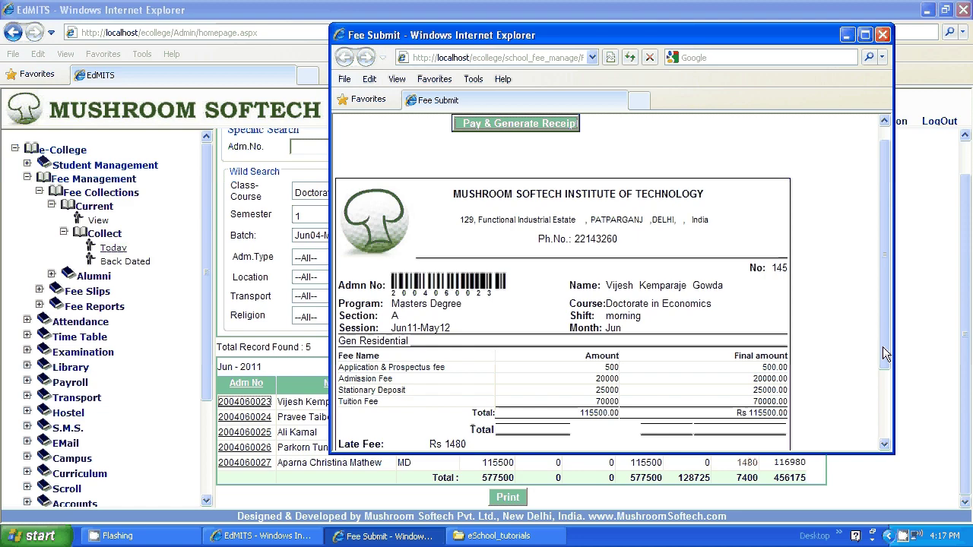
# Cancel printing receipt No. 145 and close the Printing and Fee Submit windows.
pyautogui.moveTo(883, 347); pyautogui.dragTo(888, 425)
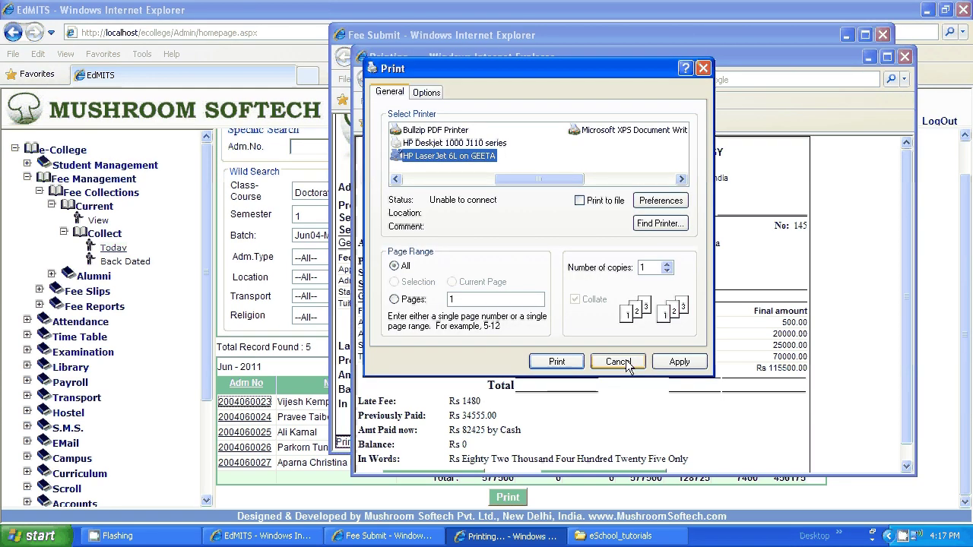
pyautogui.click(618, 362)
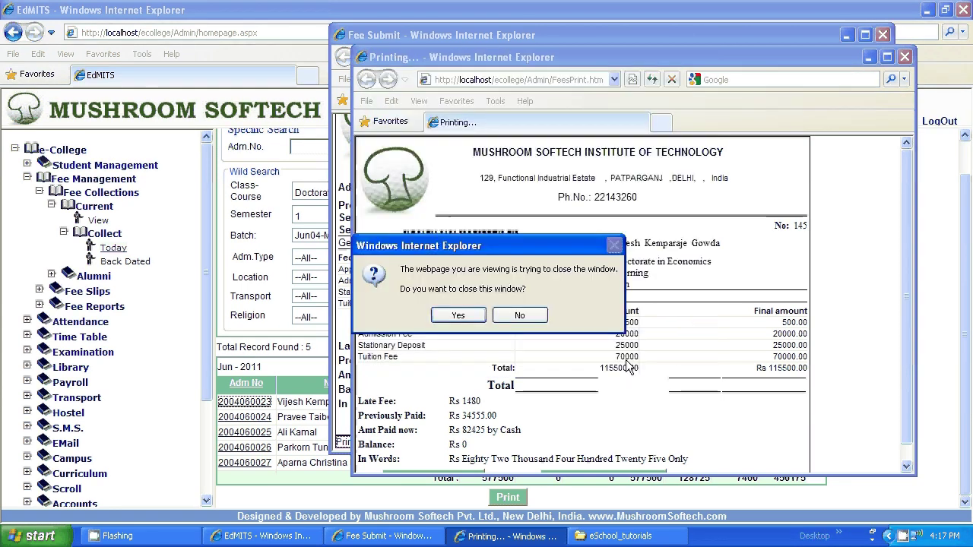
pyautogui.click(482, 320)
pyautogui.click(881, 34)
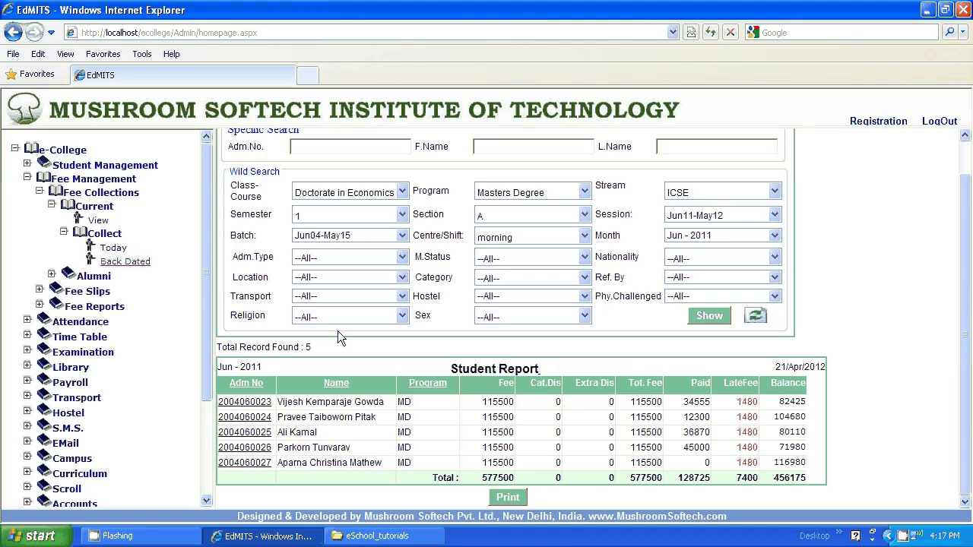
# In Back Dated collection, list the nine Master of Technology students for Jun-2011.
pyautogui.click(402, 230)
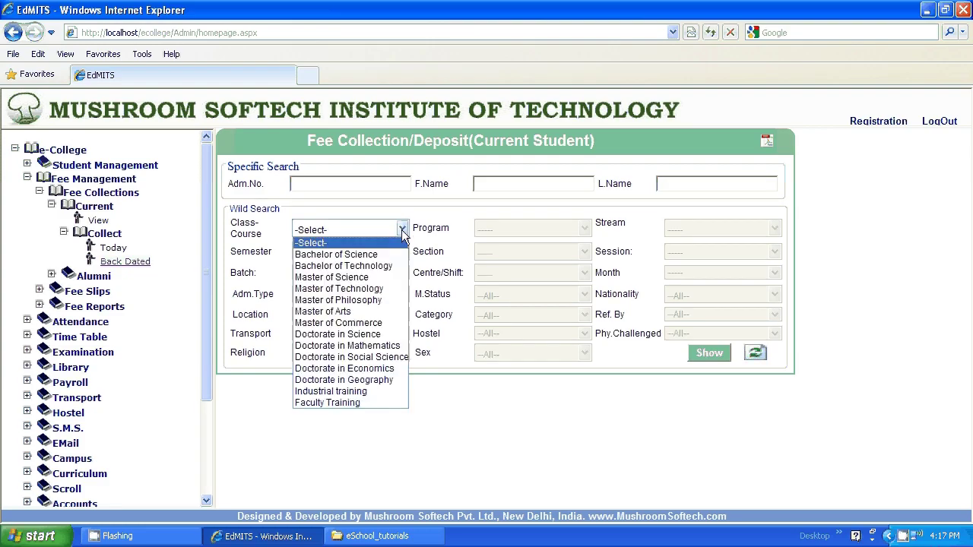
pyautogui.click(340, 290)
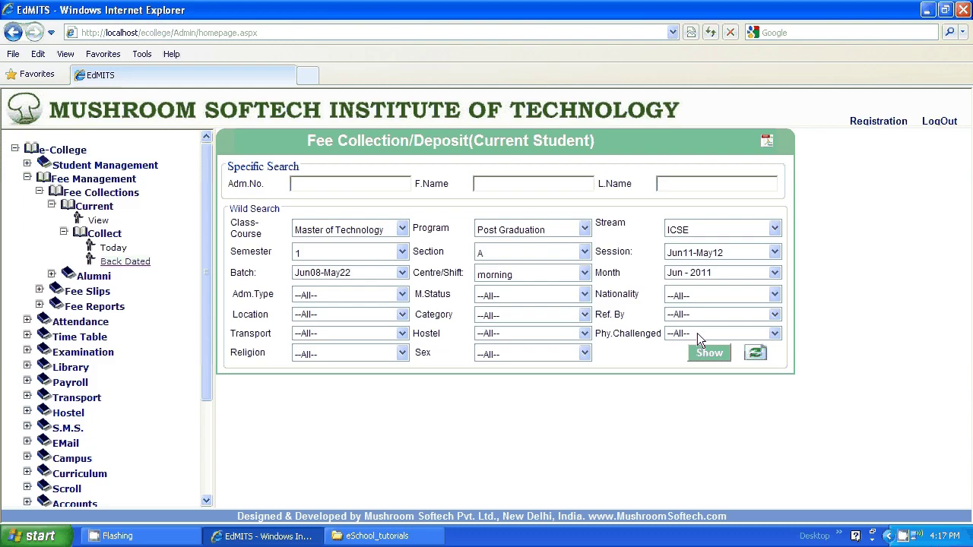
pyautogui.click(711, 356)
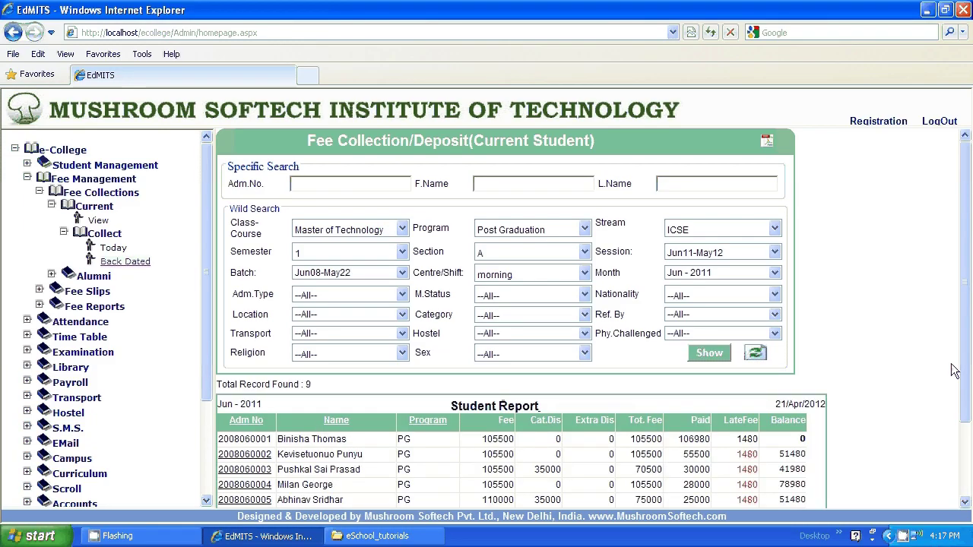
pyautogui.moveTo(965, 373); pyautogui.dragTo(966, 450)
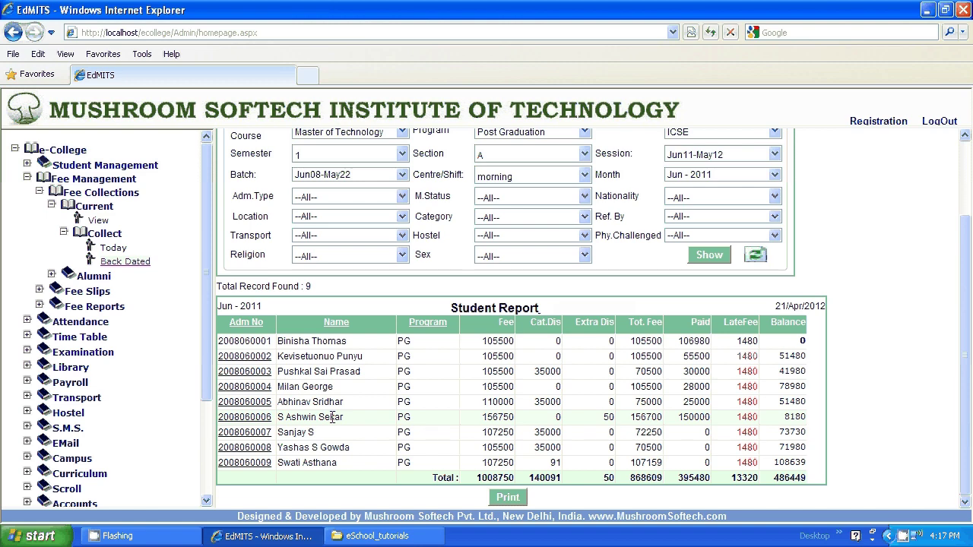
# Backdate the sixth student's payment to 21/8/2011, recalculating the late fee to Rs 260.
pyautogui.click(245, 417)
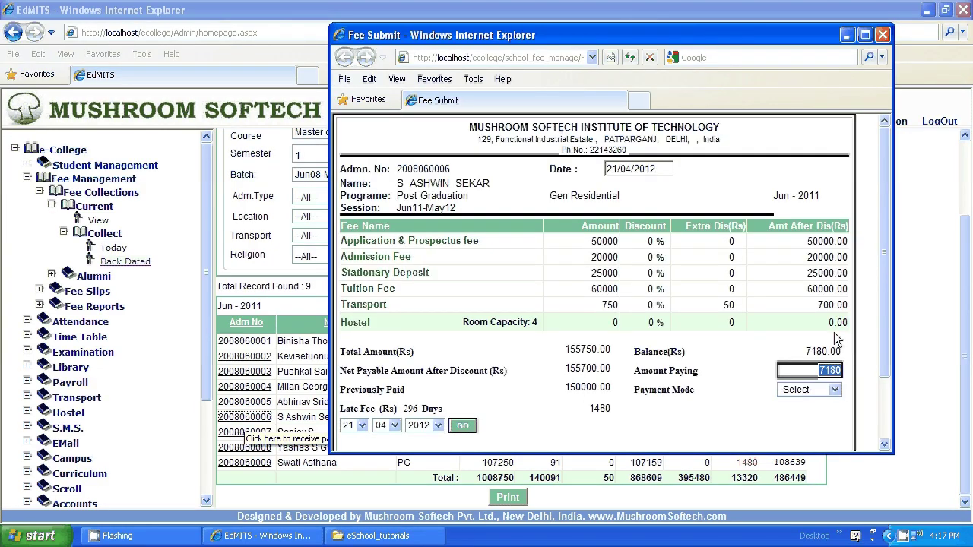
pyautogui.scroll(-2, 888, 318)
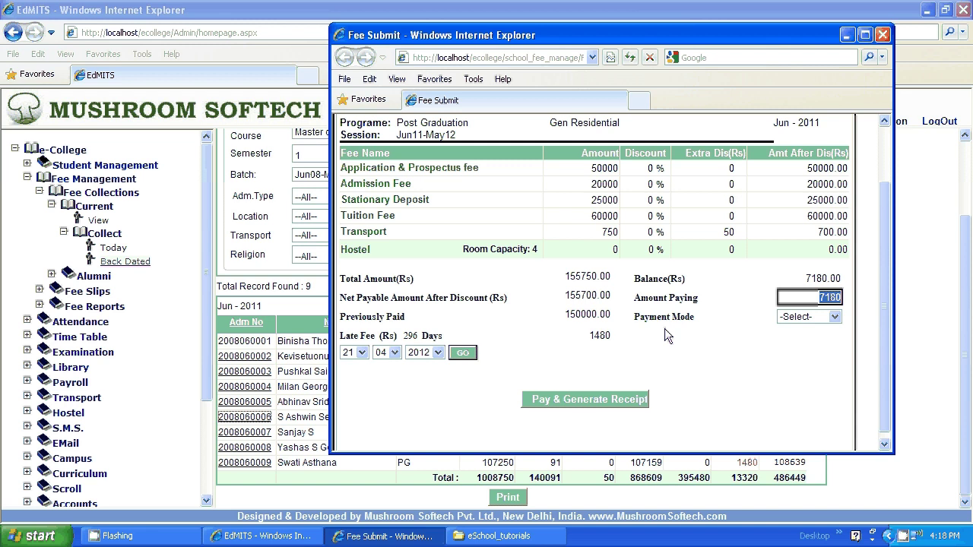
pyautogui.click(394, 352)
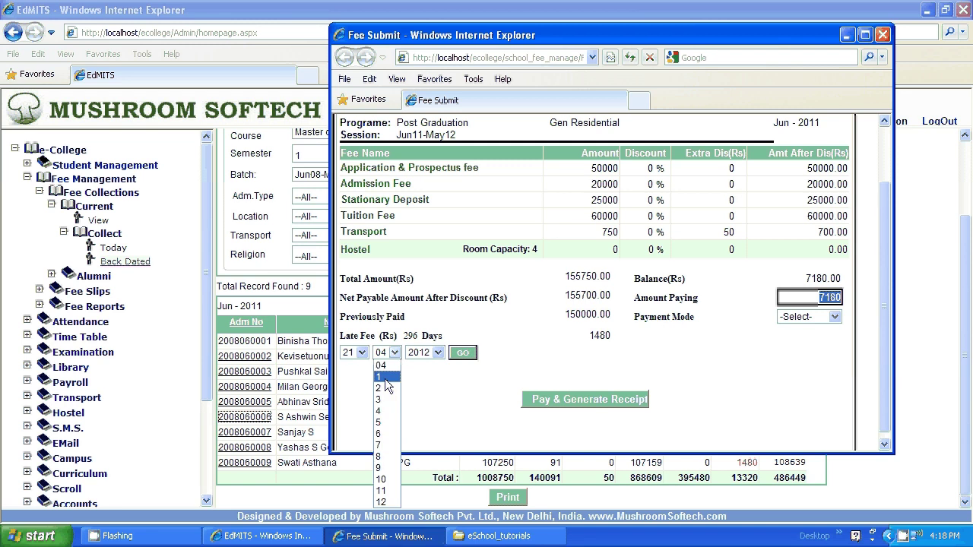
pyautogui.click(385, 388)
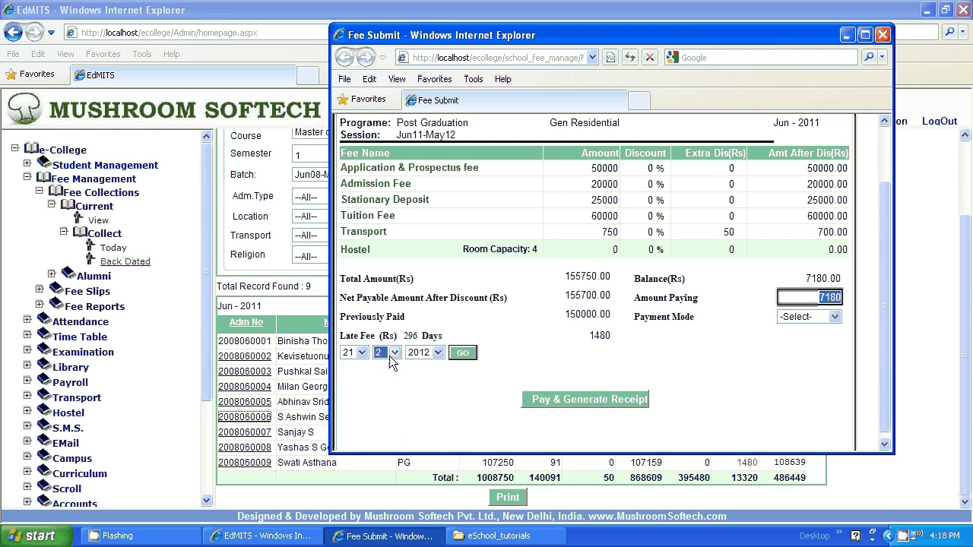
pyautogui.click(390, 355)
pyautogui.click(384, 458)
pyautogui.click(438, 352)
pyautogui.click(419, 410)
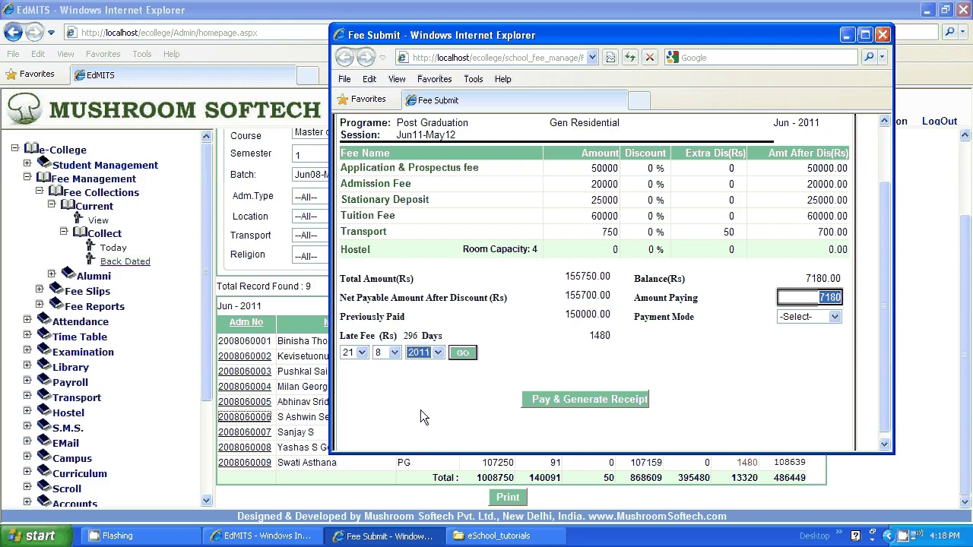
pyautogui.click(462, 354)
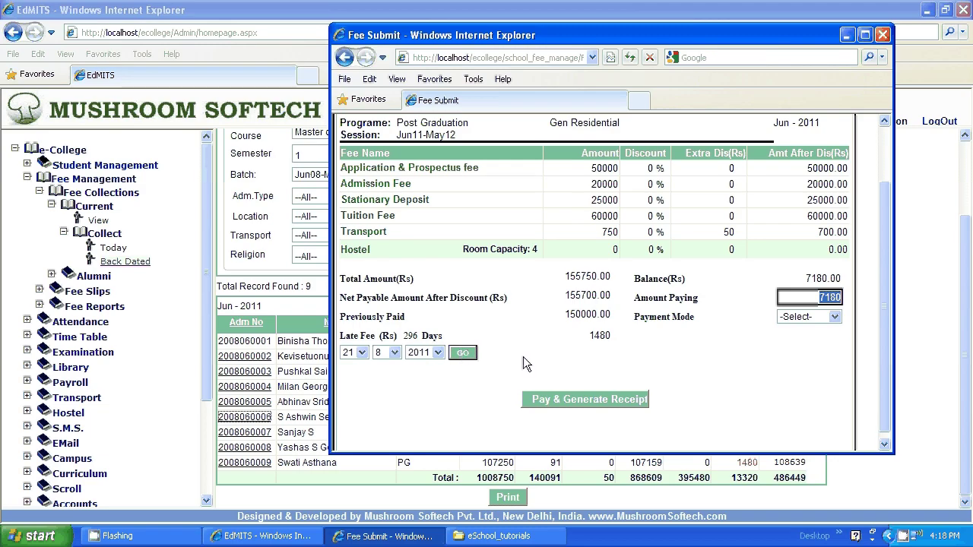
# Pay the Rs 5960 balance in Cash and generate receipt No. 146.
pyautogui.click(605, 401)
pyautogui.click(489, 314)
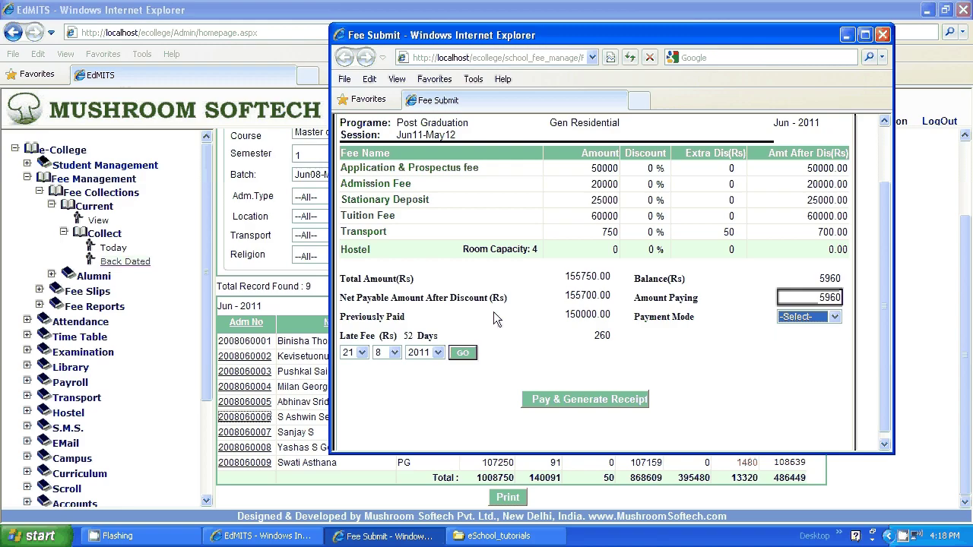
pyautogui.click(807, 317)
pyautogui.click(791, 341)
pyautogui.click(609, 398)
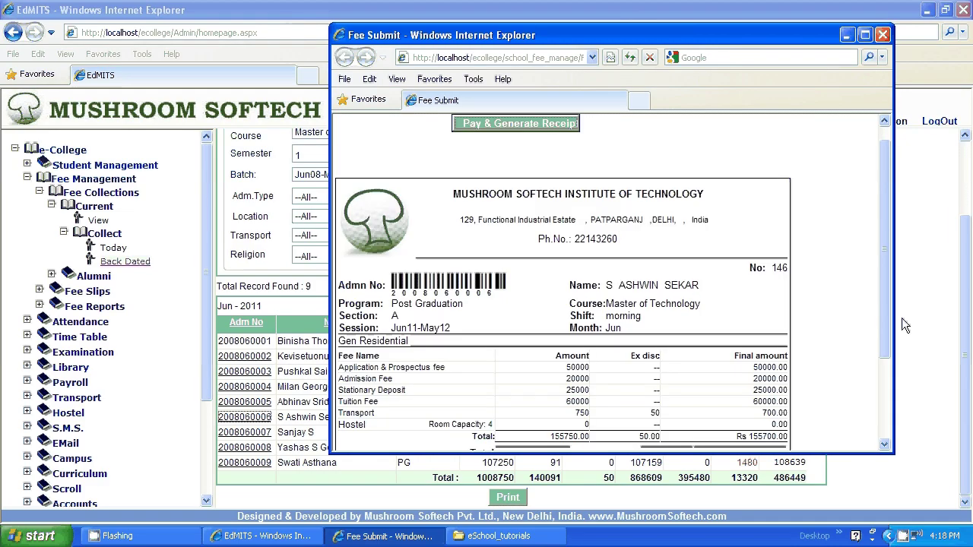
# Send receipt No. 146 for Rs 5960 cash to the Print dialog.
pyautogui.scroll(-3, 891, 327)
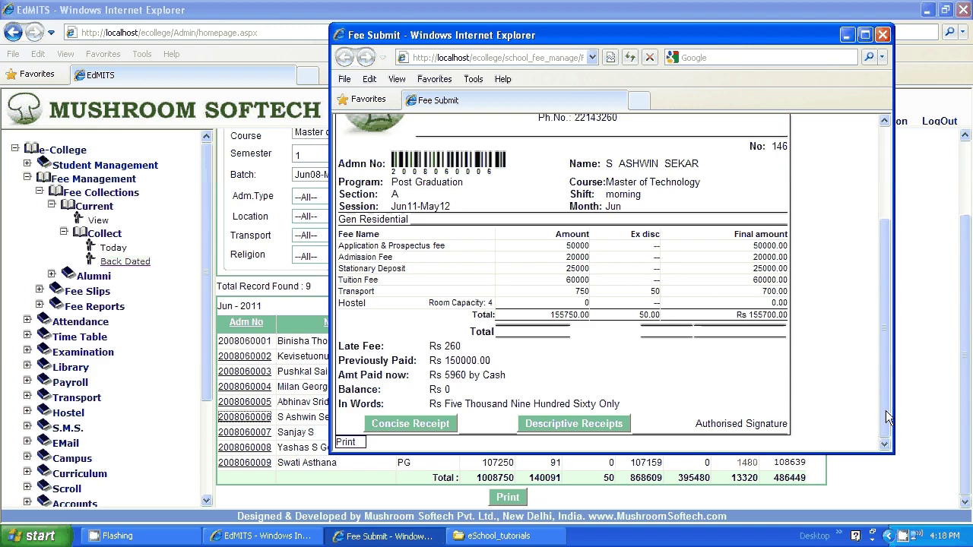
pyautogui.click(346, 442)
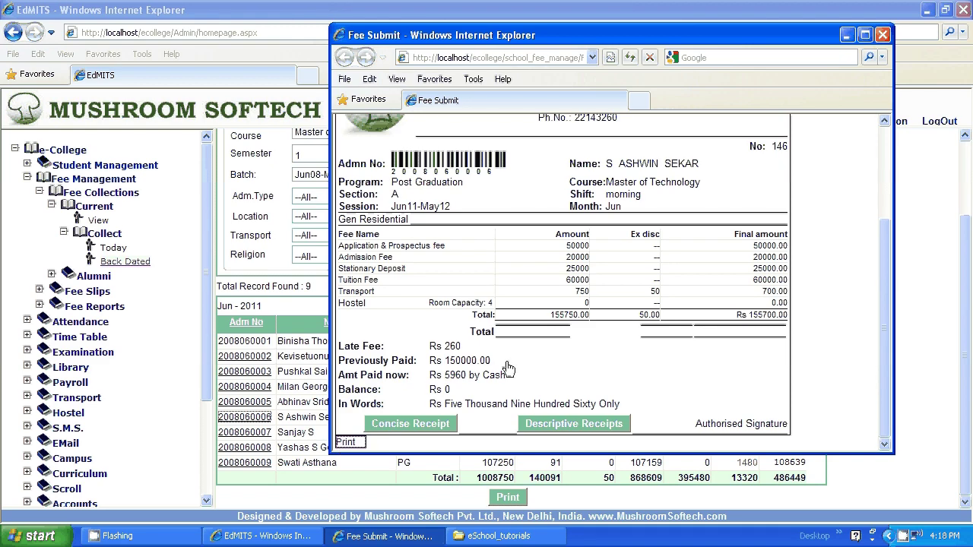